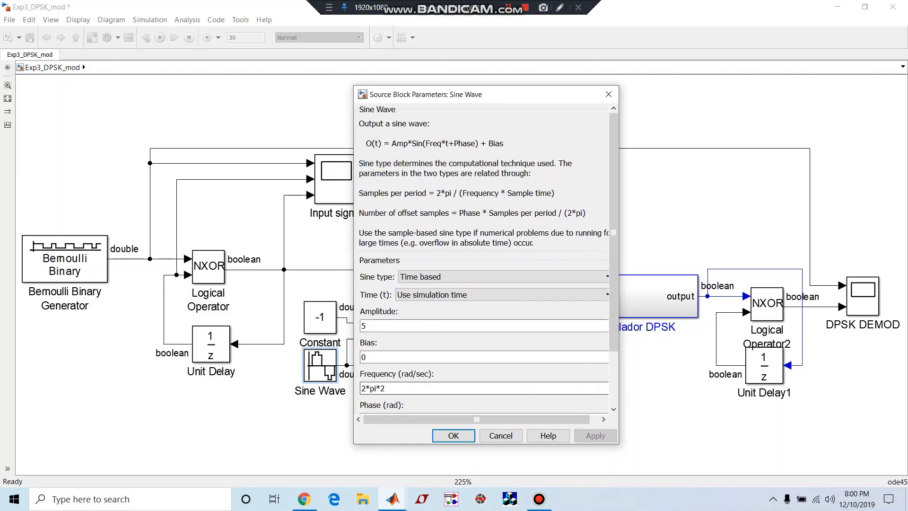
Inspect the Portadora sine source parameters inside the demodulador DPSK subsystem and return to the top-level model
{"action": "left_click", "coordinate": [609, 94]}
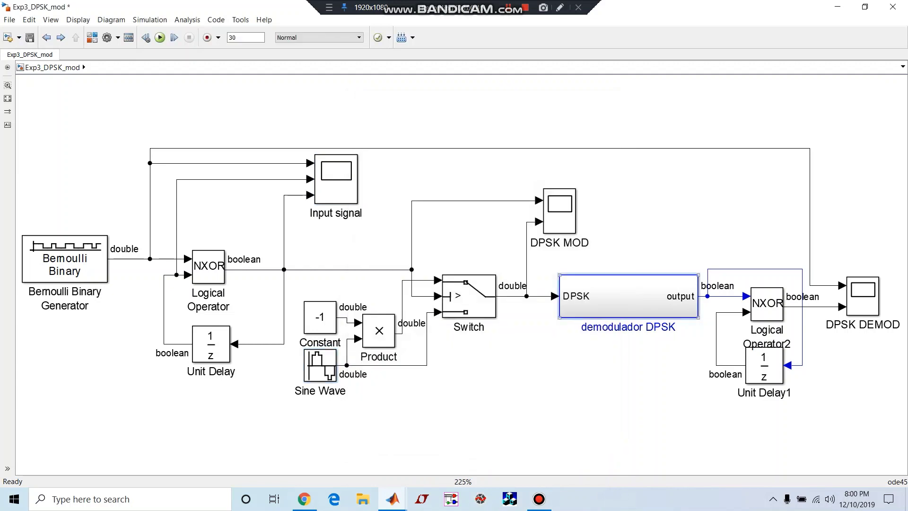
{"action": "double_click", "coordinate": [628, 296]}
{"action": "double_click", "coordinate": [85, 121]}
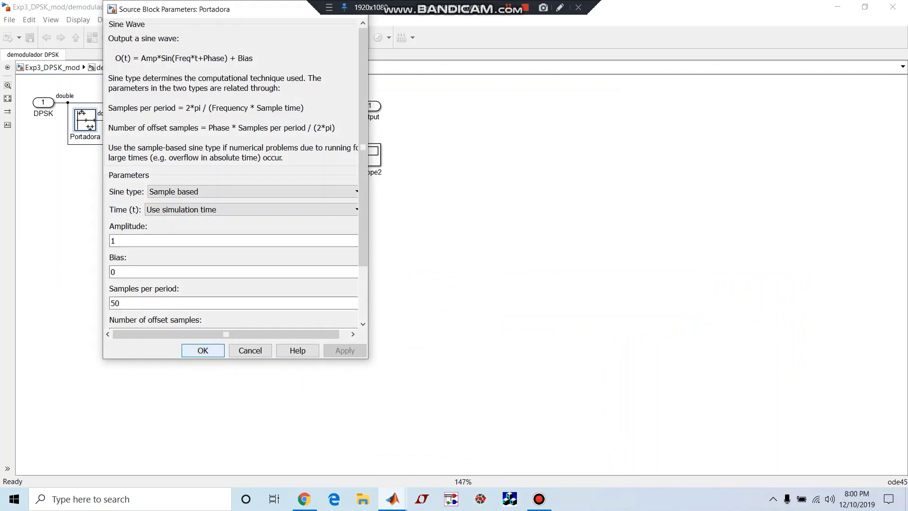
{"action": "left_click", "coordinate": [203, 351]}
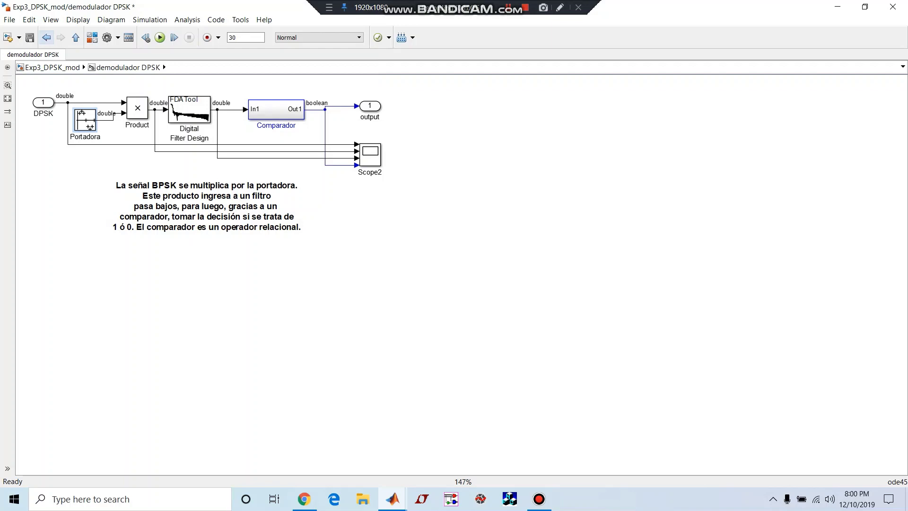
{"action": "left_click", "coordinate": [47, 37]}
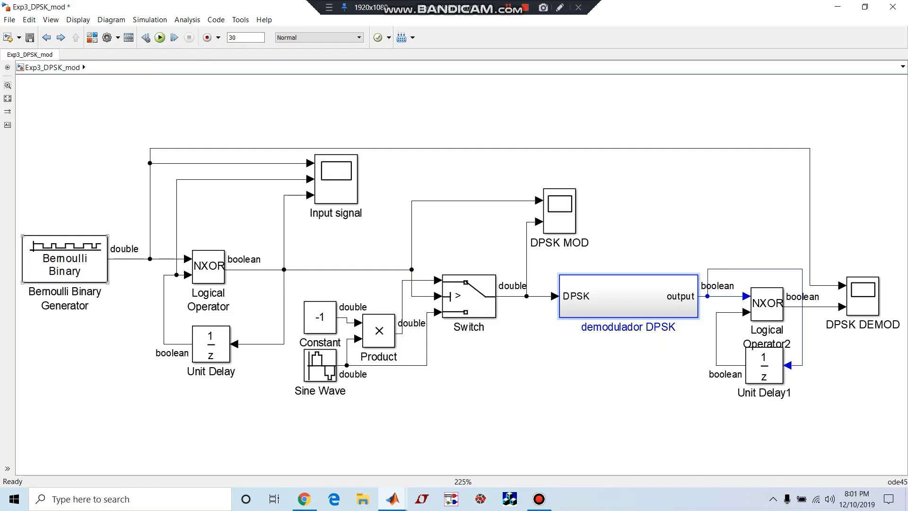
Review the Bernoulli Binary Generator's parameters and the model's simulation stop time
{"action": "double_click", "coordinate": [65, 258]}
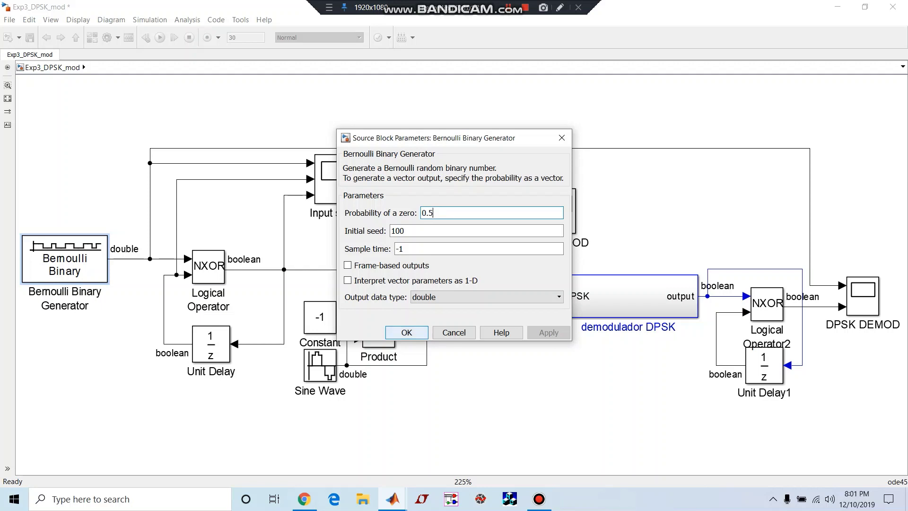
{"action": "left_click", "coordinate": [407, 332]}
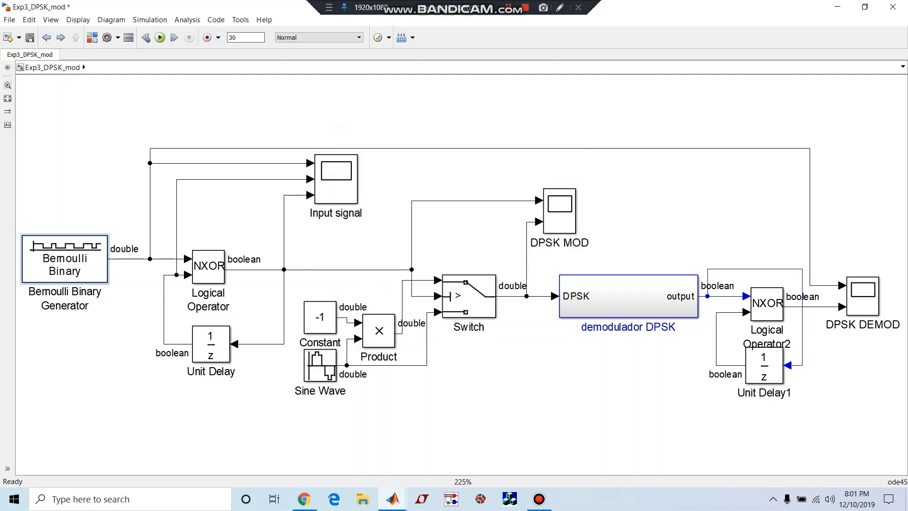
{"action": "double_click", "coordinate": [232, 37]}
{"action": "left_click", "coordinate": [236, 37]}
Examine the input data, delayed and differential data traces in the Input signal scope and close it
{"action": "double_click", "coordinate": [337, 179]}
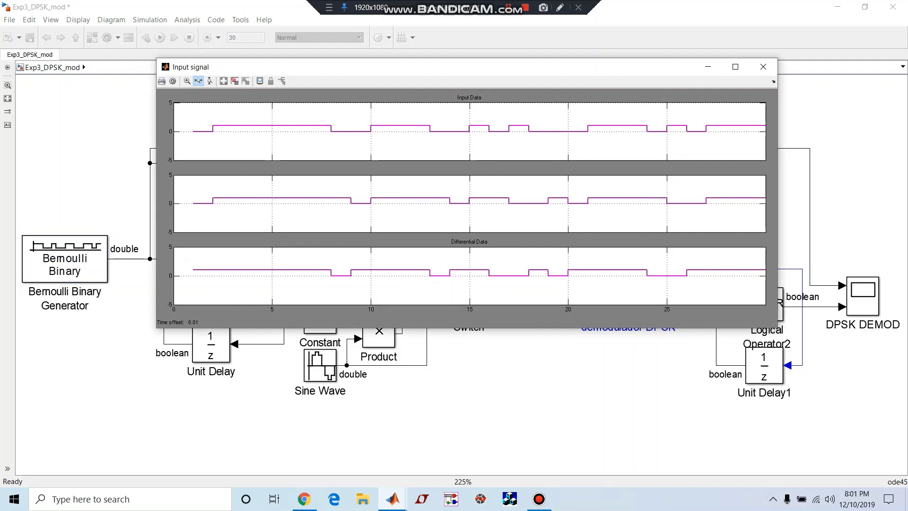
{"action": "left_click_drag", "start_coordinate": [370, 191], "coordinate": [371, 299]}
{"action": "left_click", "coordinate": [763, 67]}
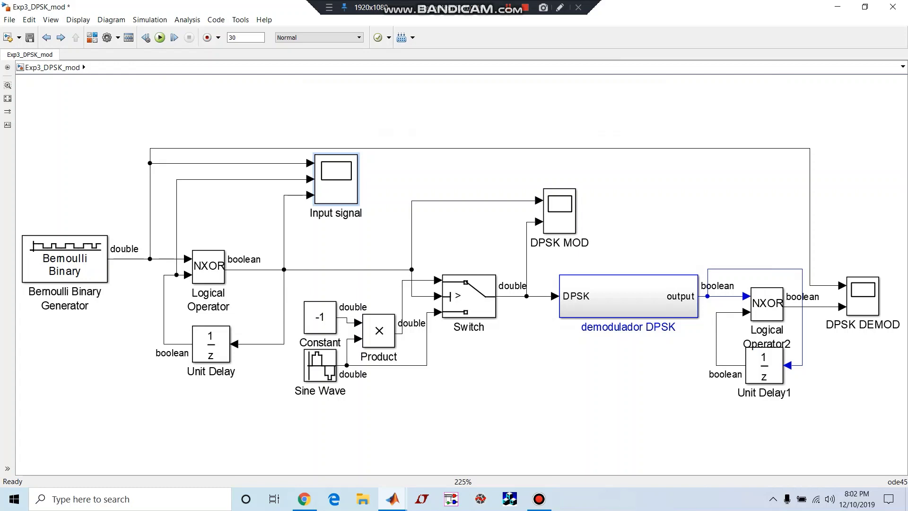
{"action": "left_click", "coordinate": [320, 317]}
{"action": "left_click", "coordinate": [560, 8]}
{"action": "mouse_move", "coordinate": [439, 208]}
{"action": "left_mouse_down"}
{"action": "mouse_move", "coordinate": [396, 220]}
{"action": "mouse_move", "coordinate": [311, 279]}
{"action": "mouse_move", "coordinate": [290, 358]}
{"action": "mouse_move", "coordinate": [316, 404]}
{"action": "mouse_move", "coordinate": [453, 381]}
{"action": "mouse_move", "coordinate": [496, 290]}
{"action": "mouse_move", "coordinate": [409, 216]}
{"action": "left_mouse_up"}
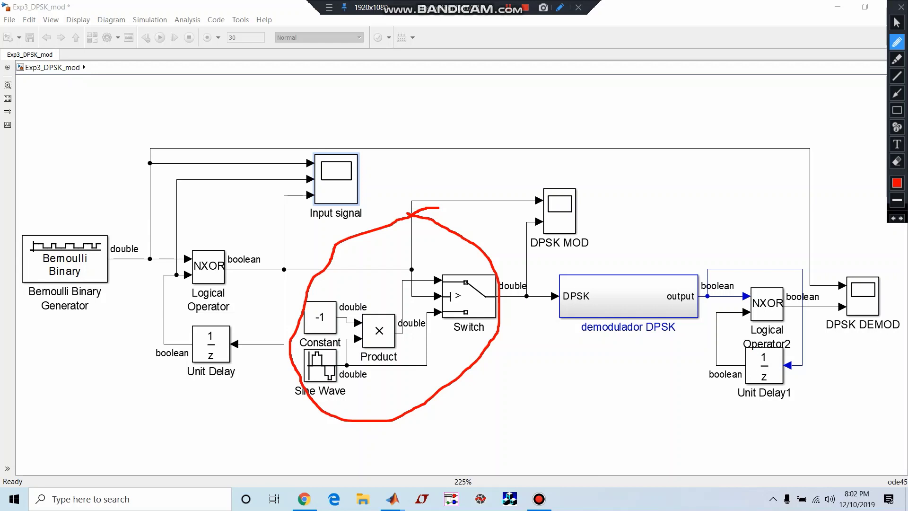
{"action": "key", "text": "Escape"}
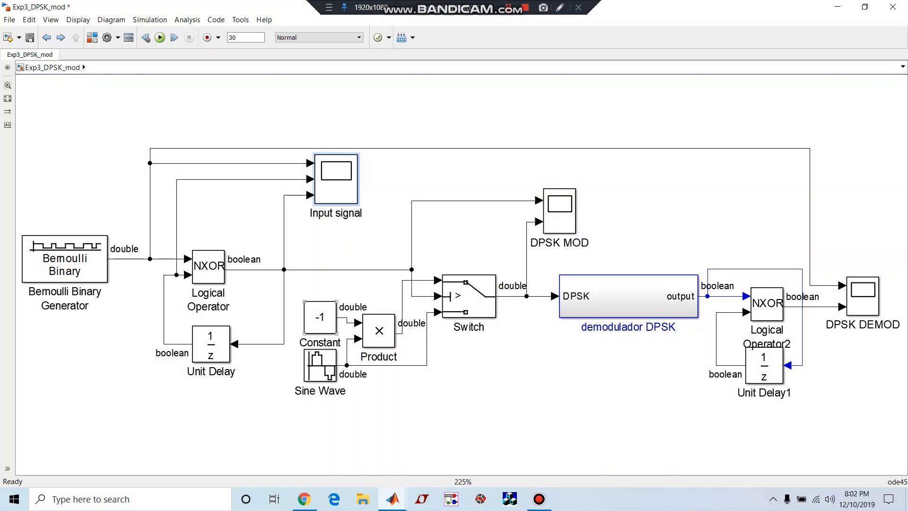
Review the parameters of the Sine Wave carrier block, including its sample time, and those of the Product block
{"action": "double_click", "coordinate": [320, 366]}
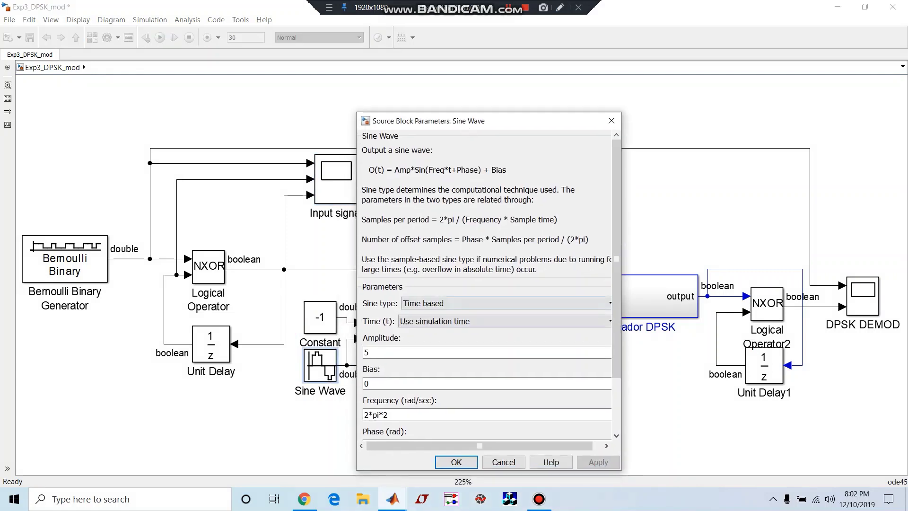
{"action": "scroll", "coordinate": [487, 284], "scroll_direction": "down", "scroll_amount": 3}
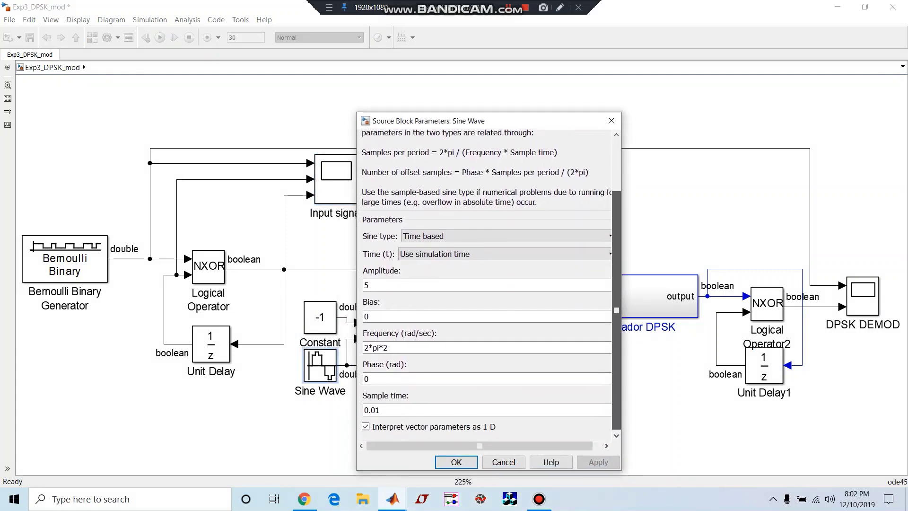
{"action": "left_click_drag", "start_coordinate": [616, 310], "coordinate": [616, 312]}
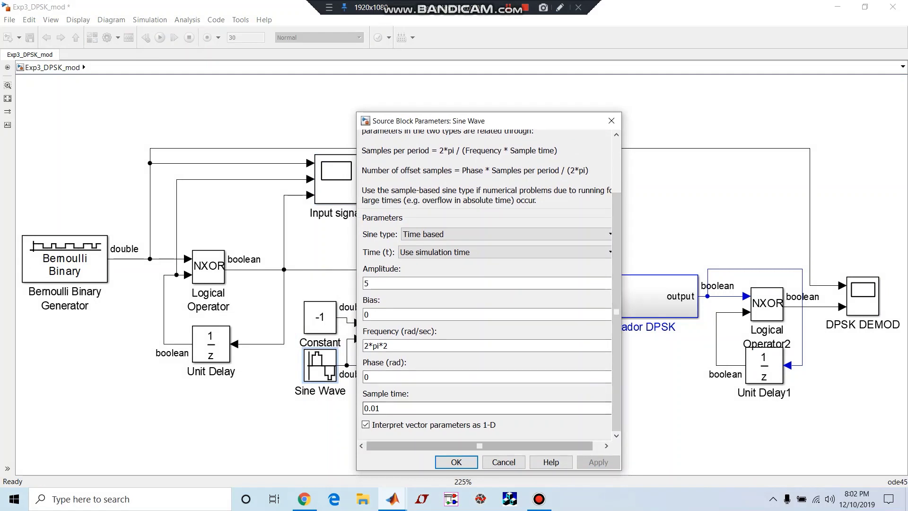
{"action": "key", "text": "Return"}
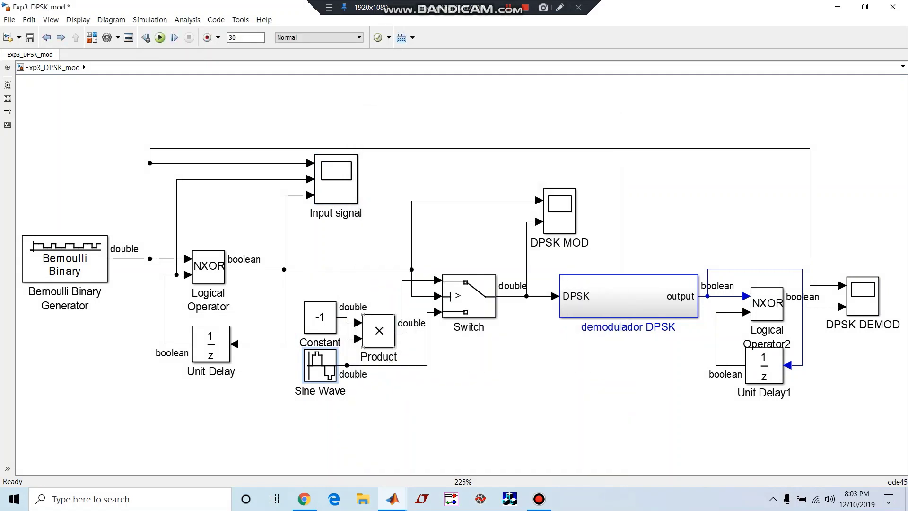
{"action": "double_click", "coordinate": [378, 331]}
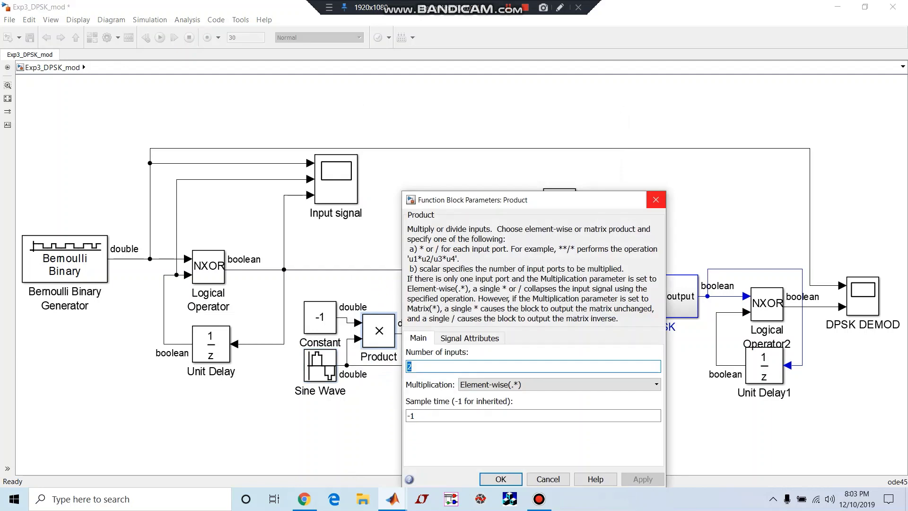
{"action": "left_click", "coordinate": [656, 199]}
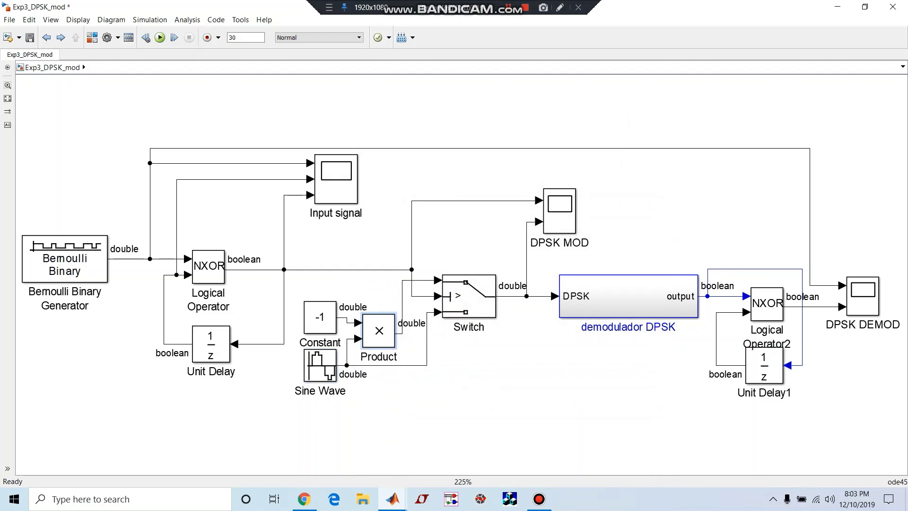
Review the Switch block's passing criterion, threshold and sample time
{"action": "double_click", "coordinate": [469, 296]}
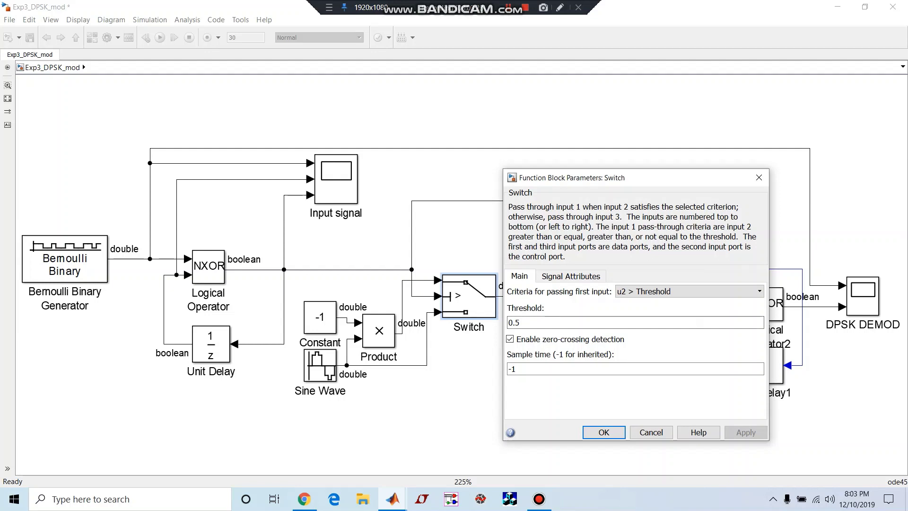
{"action": "left_click", "coordinate": [568, 322]}
{"action": "left_click", "coordinate": [568, 368]}
{"action": "key", "text": "Return"}
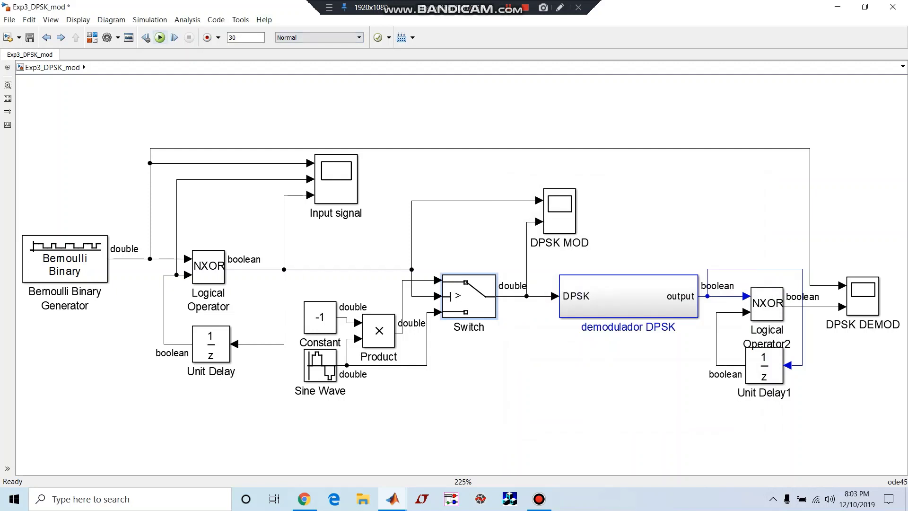
Run the simulation and autoscale the plots in the DPSK MOD scope
{"action": "left_click", "coordinate": [160, 37]}
{"action": "double_click", "coordinate": [560, 211]}
{"action": "right_click", "coordinate": [473, 233]}
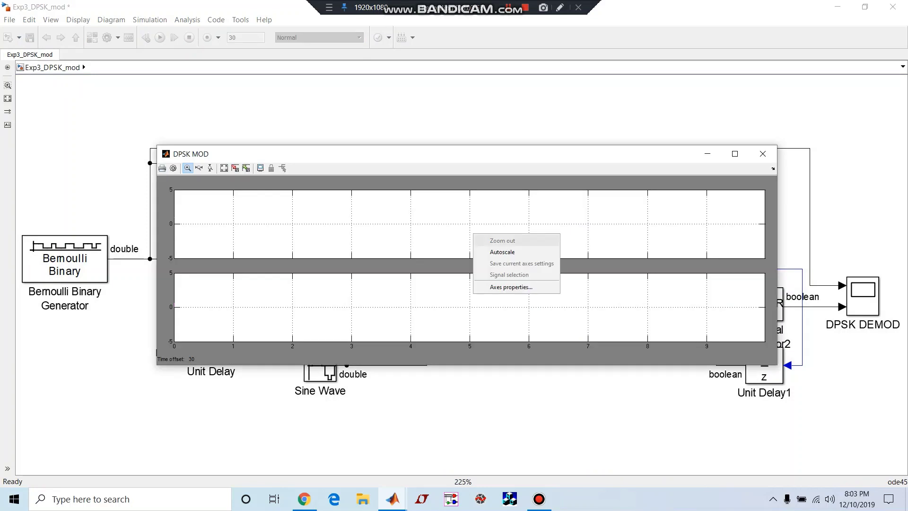
{"action": "left_click", "coordinate": [492, 251]}
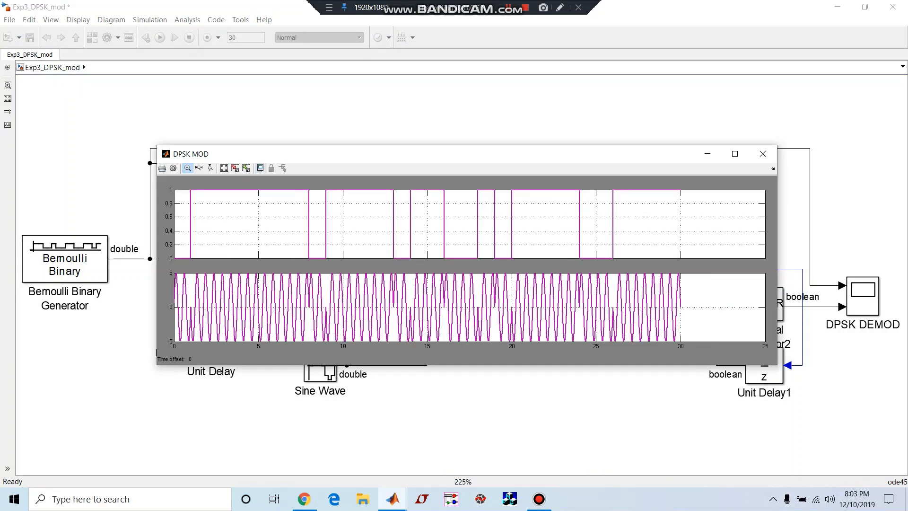
Make the DPSK MOD scope a floating scope and unlock its axes selection
{"action": "left_click", "coordinate": [260, 168]}
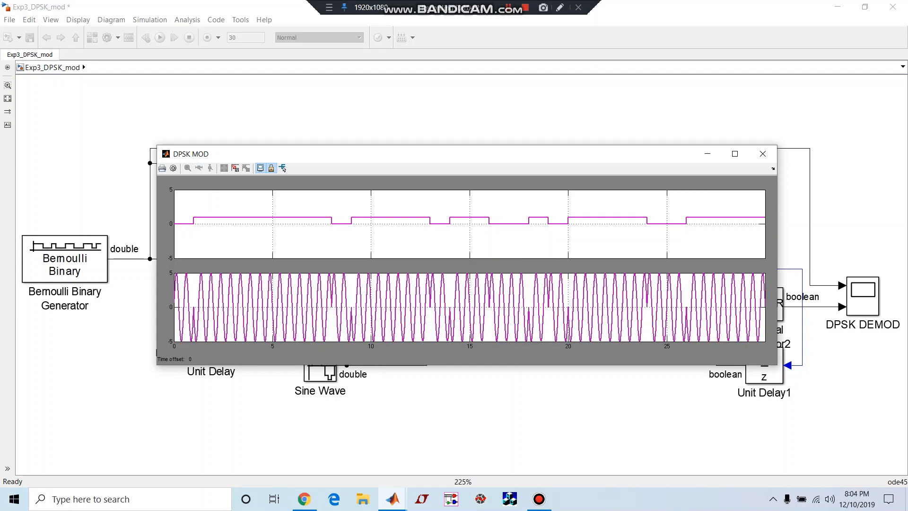
{"action": "left_click", "coordinate": [270, 168]}
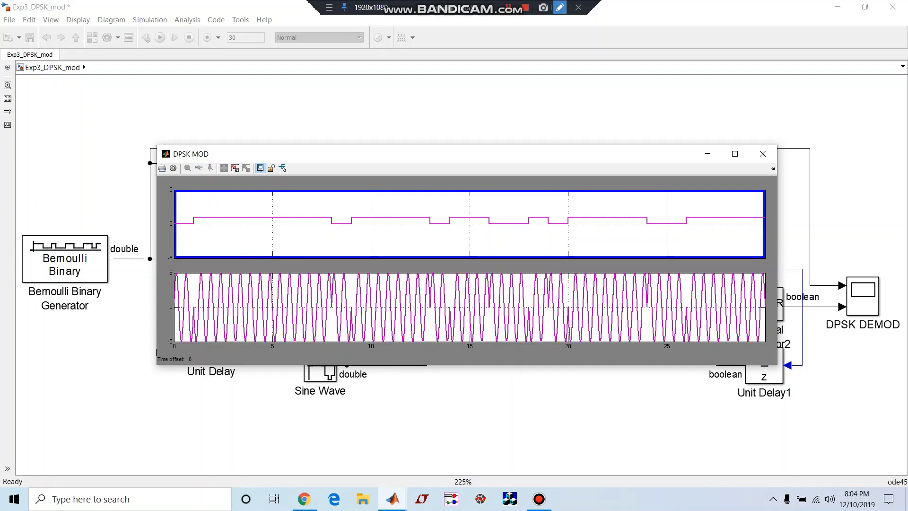
{"action": "left_click", "coordinate": [560, 8]}
{"action": "mouse_move", "coordinate": [331, 211]}
{"action": "left_mouse_down"}
{"action": "mouse_move", "coordinate": [325, 270]}
{"action": "mouse_move", "coordinate": [337, 336]}
{"action": "mouse_move", "coordinate": [368, 324]}
{"action": "mouse_move", "coordinate": [368, 209]}
{"action": "mouse_move", "coordinate": [344, 200]}
{"action": "mouse_move", "coordinate": [331, 210]}
{"action": "left_mouse_up"}
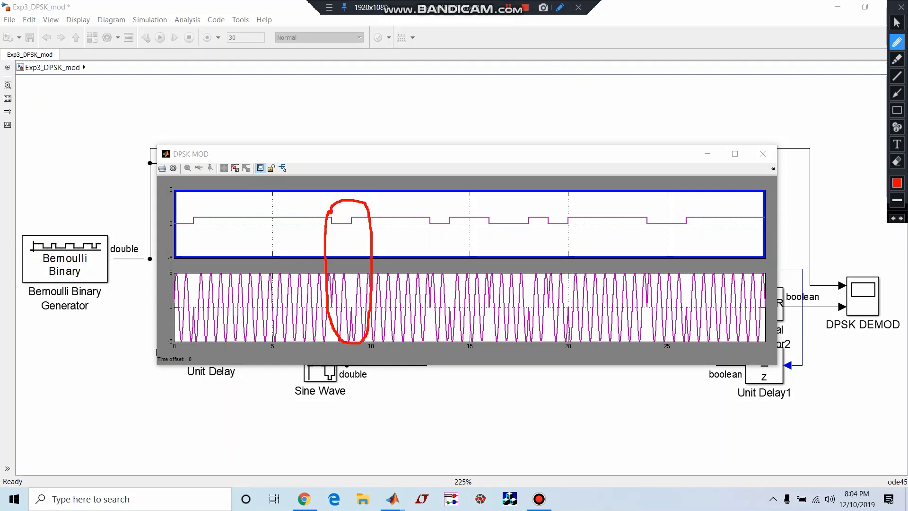
{"action": "mouse_move", "coordinate": [614, 205]}
{"action": "left_mouse_down"}
{"action": "mouse_move", "coordinate": [577, 224]}
{"action": "mouse_move", "coordinate": [565, 289]}
{"action": "mouse_move", "coordinate": [610, 351]}
{"action": "mouse_move", "coordinate": [637, 248]}
{"action": "mouse_move", "coordinate": [615, 192]}
{"action": "mouse_move", "coordinate": [599, 207]}
{"action": "left_mouse_up"}
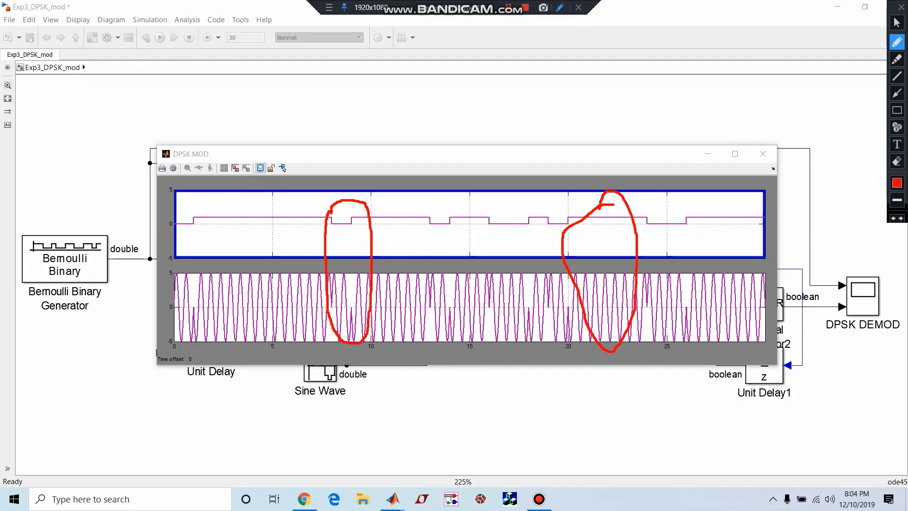
{"action": "key", "text": "Escape"}
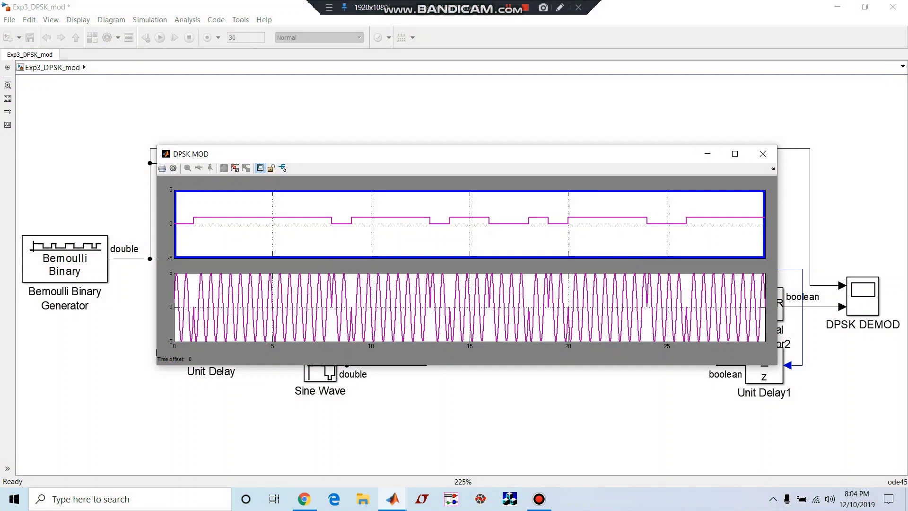
Reopen the Input signal scope and align the DPSK MOD scope window just below its Input Data trace for comparison
{"action": "left_click_drag", "start_coordinate": [591, 154], "coordinate": [598, 206]}
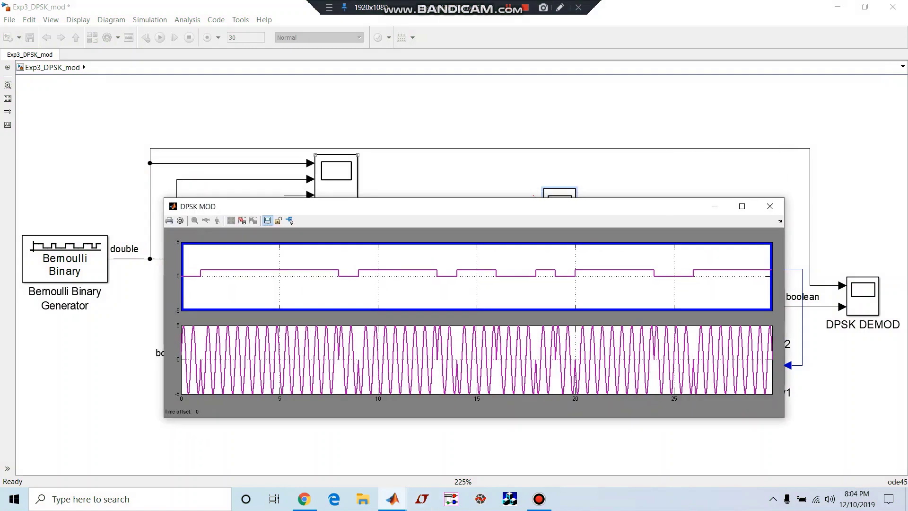
{"action": "double_click", "coordinate": [336, 175]}
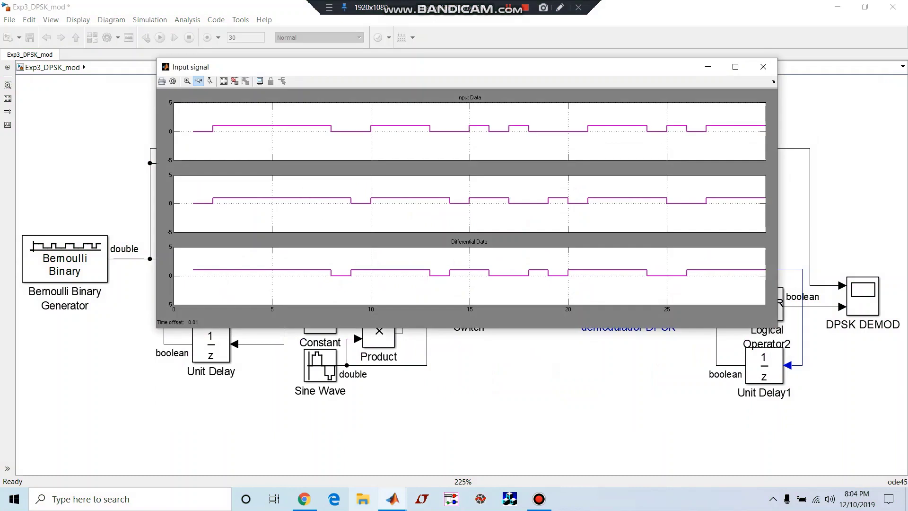
{"action": "mouse_move", "coordinate": [392, 499]}
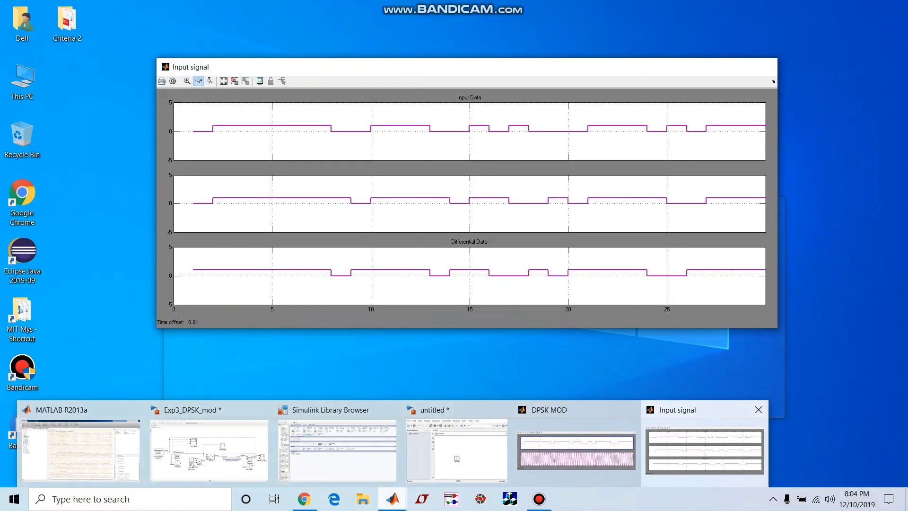
{"action": "left_click", "coordinate": [704, 450]}
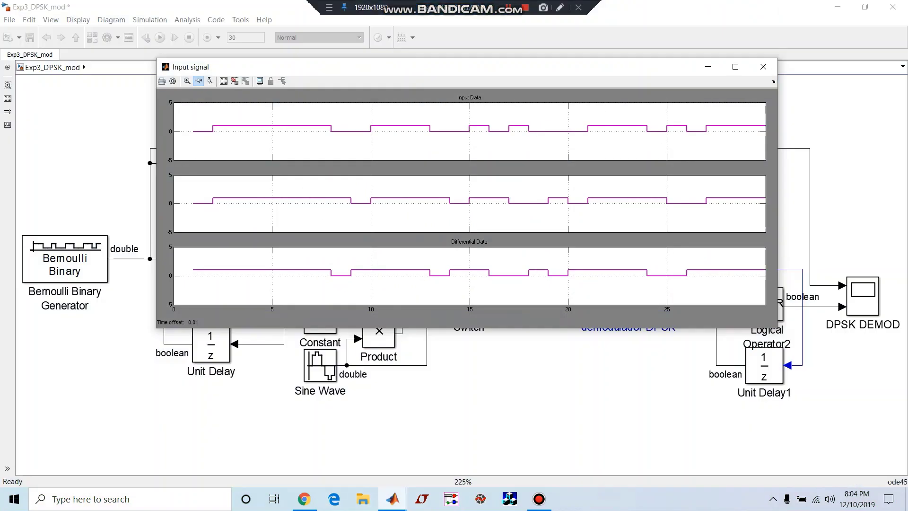
{"action": "left_click_drag", "start_coordinate": [564, 67], "coordinate": [558, 111]}
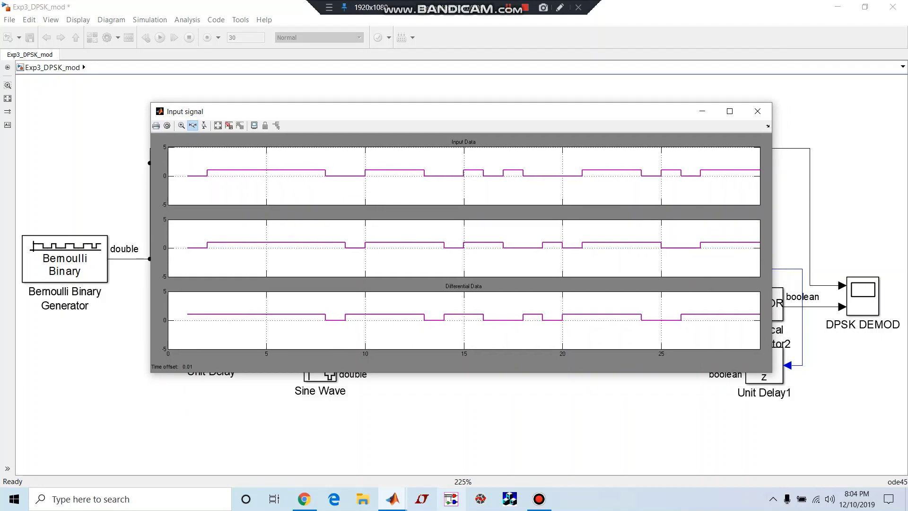
{"action": "mouse_move", "coordinate": [392, 499]}
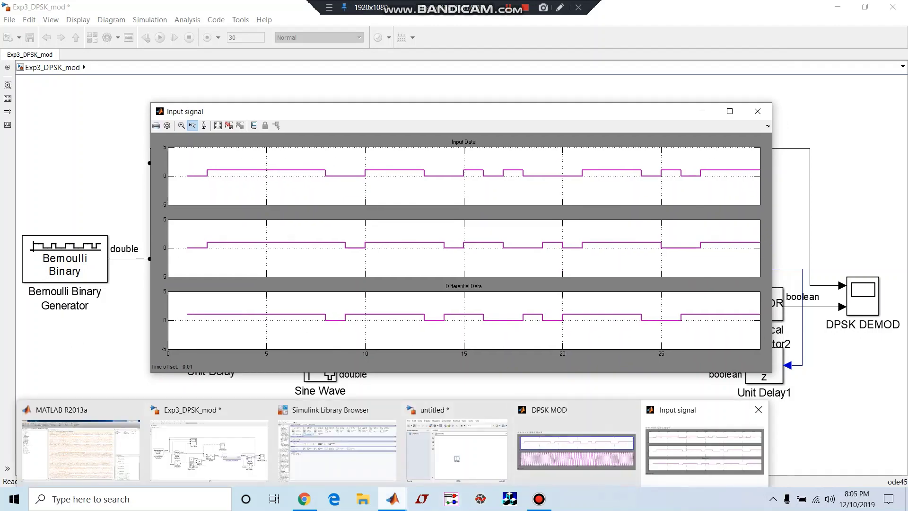
{"action": "mouse_move", "coordinate": [704, 449]}
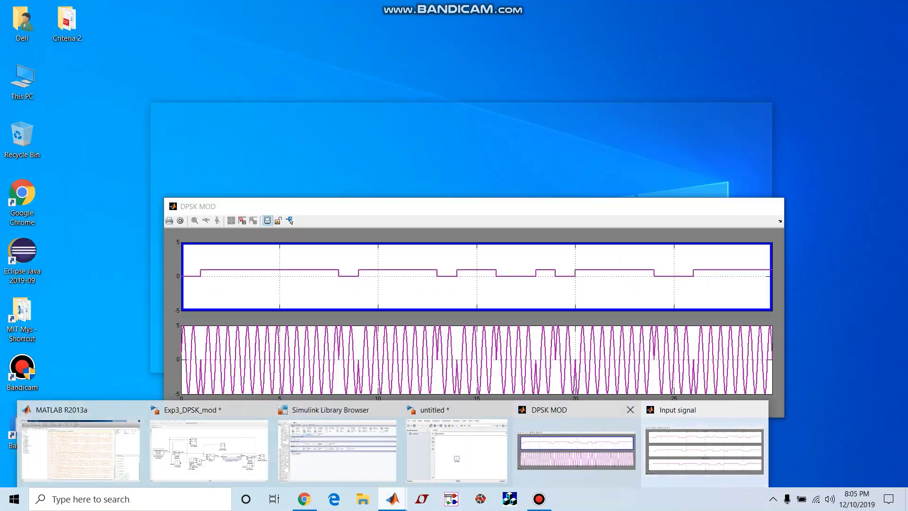
{"action": "left_click", "coordinate": [576, 449]}
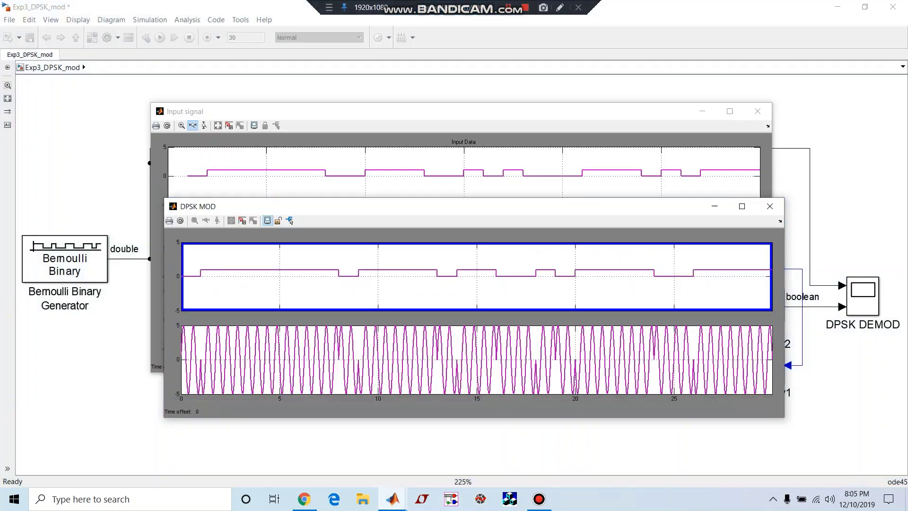
{"action": "left_click_drag", "start_coordinate": [528, 213], "coordinate": [516, 195]}
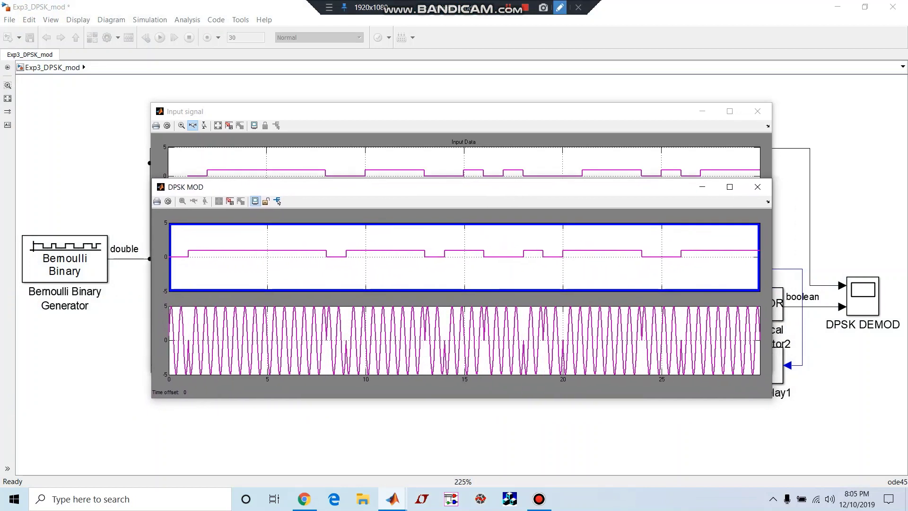
{"action": "left_click", "coordinate": [560, 8]}
{"action": "mouse_move", "coordinate": [334, 151]}
{"action": "left_mouse_down"}
{"action": "mouse_move", "coordinate": [308, 320]}
{"action": "mouse_move", "coordinate": [331, 386]}
{"action": "mouse_move", "coordinate": [371, 346]}
{"action": "mouse_move", "coordinate": [363, 169]}
{"action": "mouse_move", "coordinate": [326, 151]}
{"action": "left_mouse_up"}
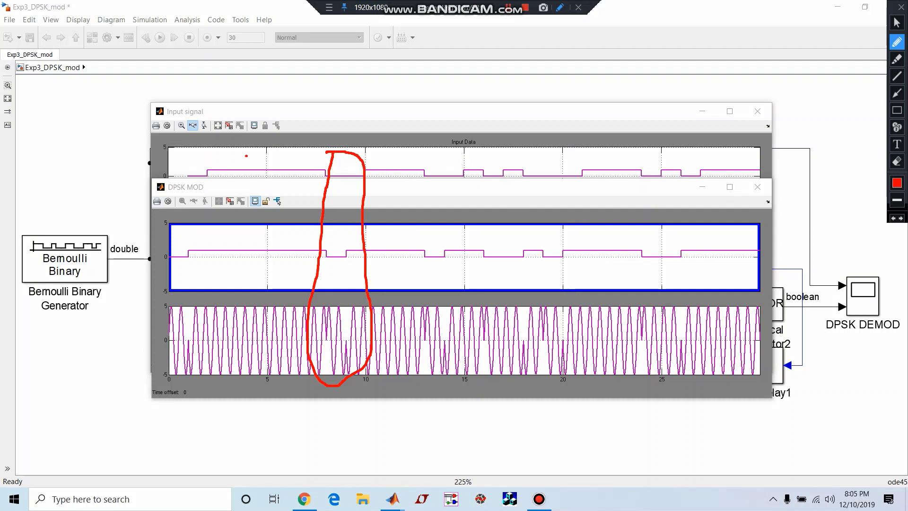
{"action": "mouse_move", "coordinate": [246, 156]}
{"action": "left_mouse_down"}
{"action": "mouse_move", "coordinate": [215, 234]}
{"action": "mouse_move", "coordinate": [235, 360]}
{"action": "mouse_move", "coordinate": [296, 338]}
{"action": "mouse_move", "coordinate": [302, 186]}
{"action": "mouse_move", "coordinate": [262, 150]}
{"action": "mouse_move", "coordinate": [239, 158]}
{"action": "left_mouse_up"}
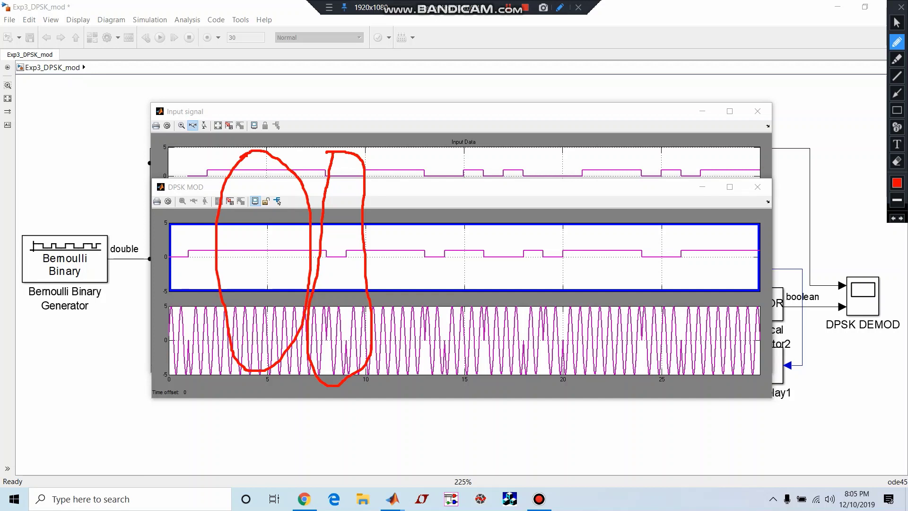
Clear the pen marks, turn off the DPSK MOD scope's floating mode, and minimize both scope windows
{"action": "key", "text": "Escape"}
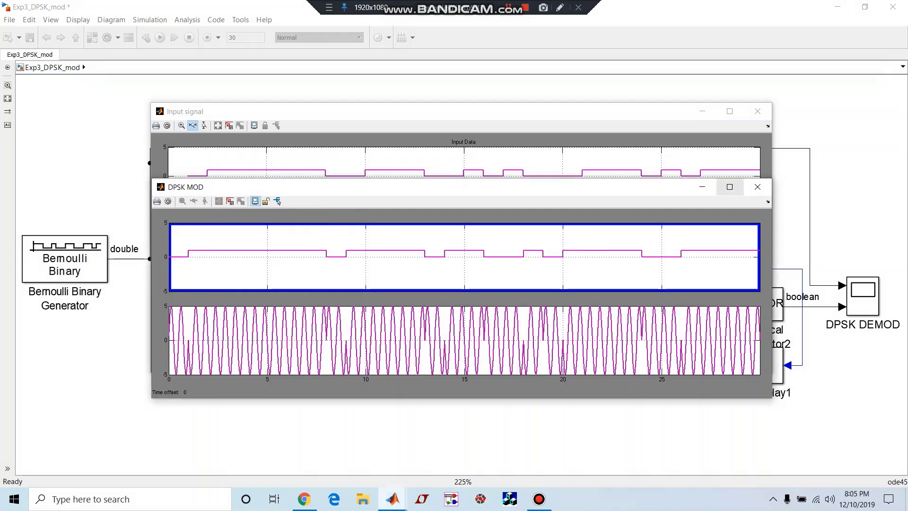
{"action": "left_click", "coordinate": [702, 187]}
{"action": "left_click", "coordinate": [702, 112]}
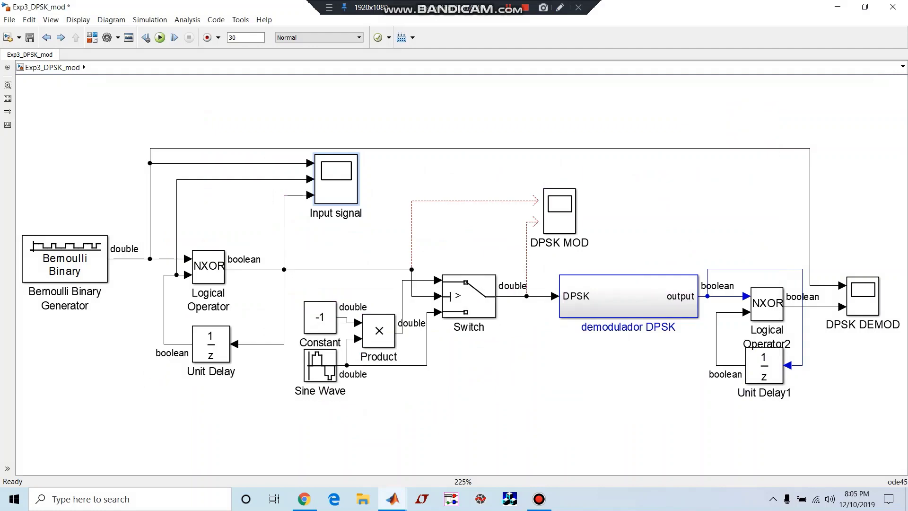
{"action": "double_click", "coordinate": [562, 217]}
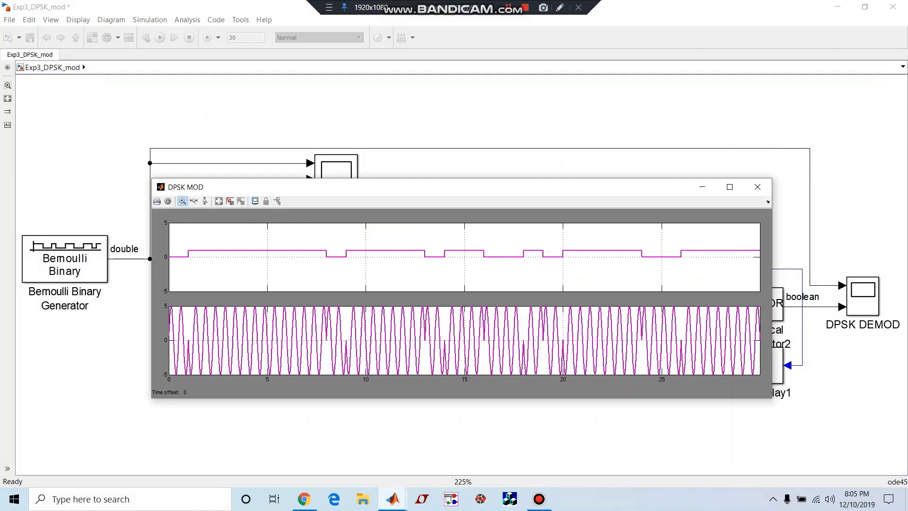
{"action": "left_click", "coordinate": [702, 187]}
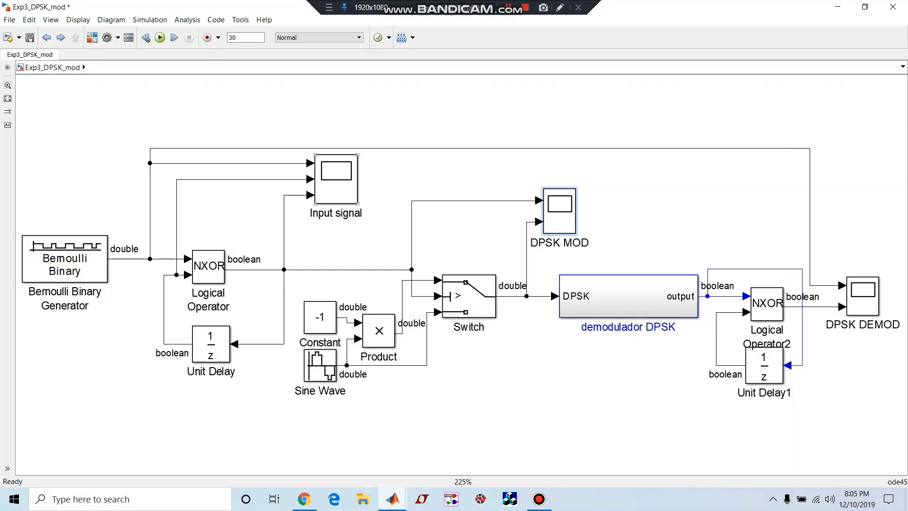
Compare the Input Data and Differential Data traces in the Input signal scope, circling the first drop to zero after time 5 on each
{"action": "double_click", "coordinate": [335, 179]}
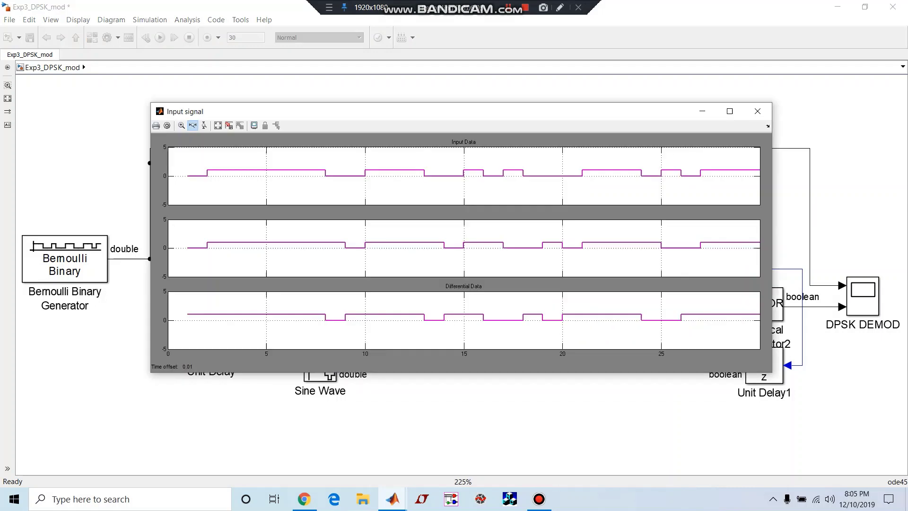
{"action": "left_click", "coordinate": [560, 7]}
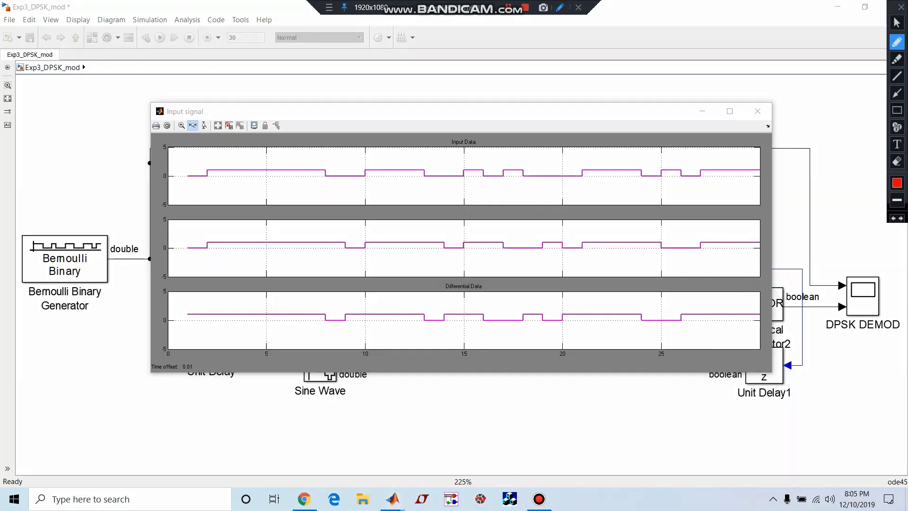
{"action": "mouse_move", "coordinate": [330, 158]}
{"action": "left_mouse_down"}
{"action": "mouse_move", "coordinate": [310, 167]}
{"action": "mouse_move", "coordinate": [320, 218]}
{"action": "mouse_move", "coordinate": [331, 148]}
{"action": "mouse_move", "coordinate": [315, 165]}
{"action": "left_mouse_up"}
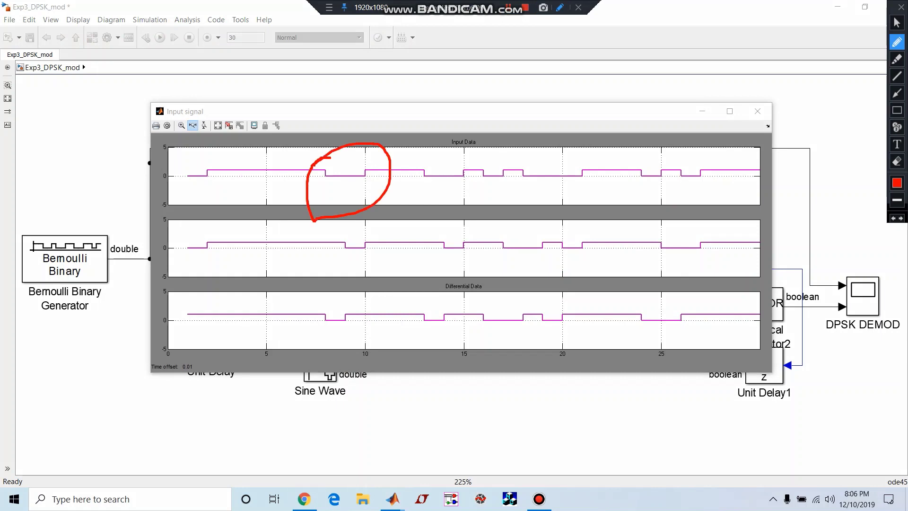
{"action": "mouse_move", "coordinate": [302, 286]}
{"action": "left_mouse_down"}
{"action": "mouse_move", "coordinate": [317, 358]}
{"action": "mouse_move", "coordinate": [348, 278]}
{"action": "mouse_move", "coordinate": [295, 283]}
{"action": "left_mouse_up"}
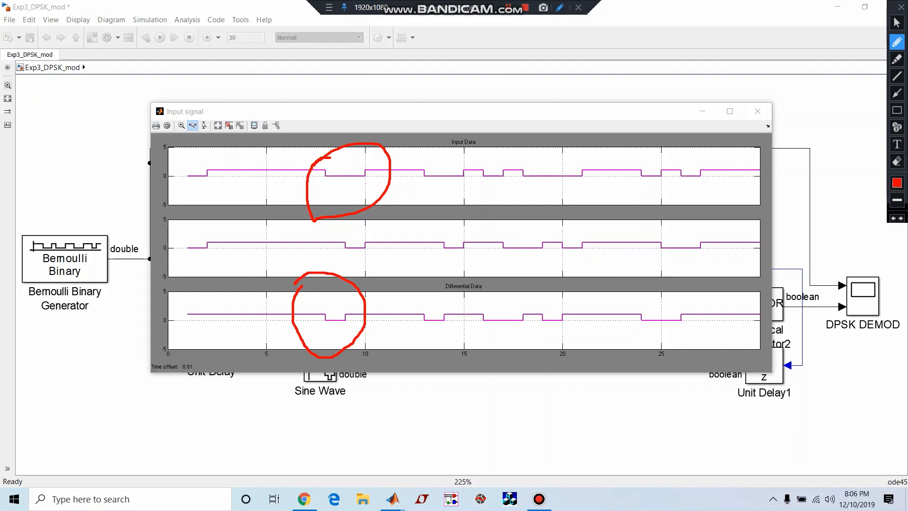
{"action": "key", "text": "Escape"}
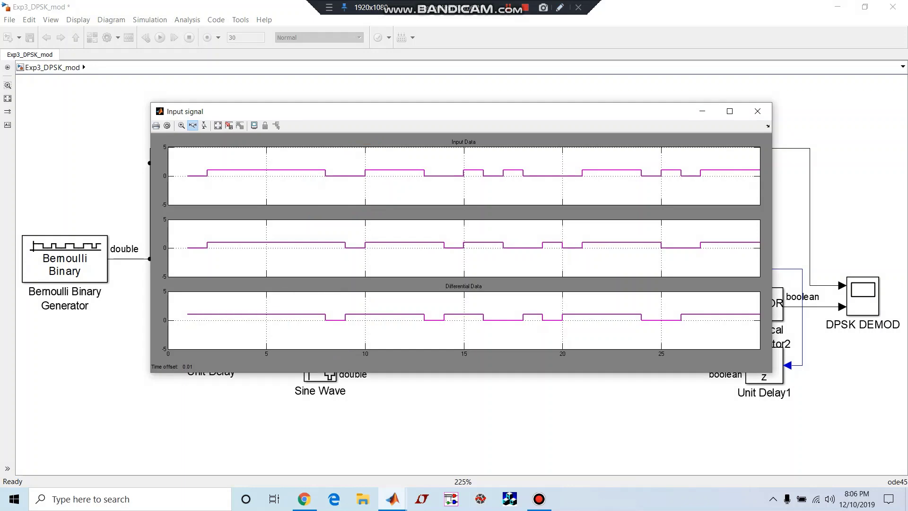
{"action": "left_click", "coordinate": [702, 111]}
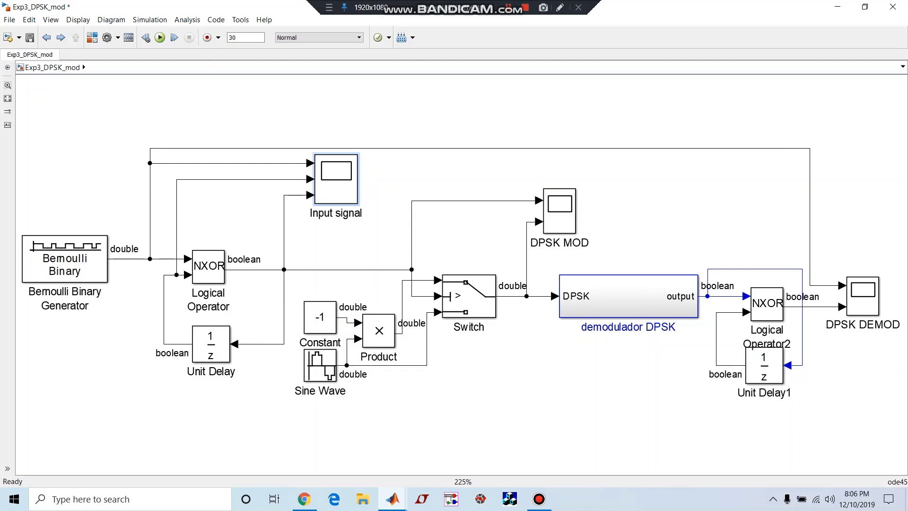
Examine the demodulation stage, circling the demodulador DPSK subsystem and the Logical Operator2 and Unit Delay1 loop with the pen
{"action": "left_click", "coordinate": [560, 8]}
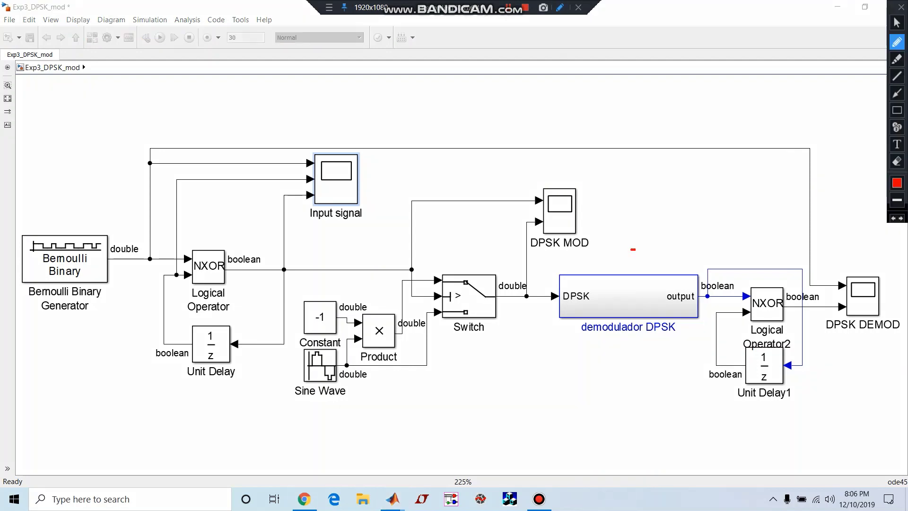
{"action": "mouse_move", "coordinate": [633, 249]}
{"action": "left_mouse_down"}
{"action": "mouse_move", "coordinate": [578, 255]}
{"action": "mouse_move", "coordinate": [547, 286]}
{"action": "mouse_move", "coordinate": [560, 353]}
{"action": "mouse_move", "coordinate": [699, 360]}
{"action": "mouse_move", "coordinate": [706, 350]}
{"action": "left_mouse_up"}
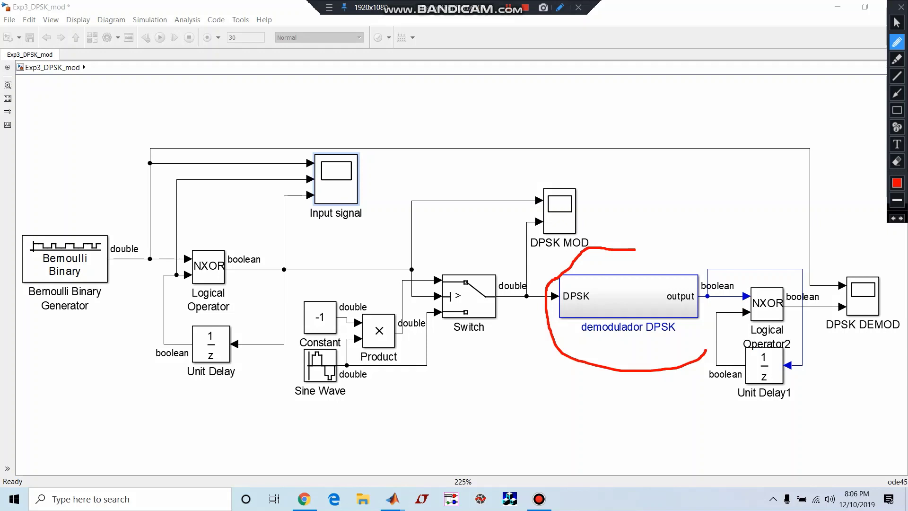
{"action": "mouse_move", "coordinate": [786, 249]}
{"action": "left_mouse_down"}
{"action": "mouse_move", "coordinate": [759, 243]}
{"action": "mouse_move", "coordinate": [700, 278]}
{"action": "mouse_move", "coordinate": [719, 393]}
{"action": "mouse_move", "coordinate": [823, 312]}
{"action": "mouse_move", "coordinate": [752, 253]}
{"action": "left_mouse_up"}
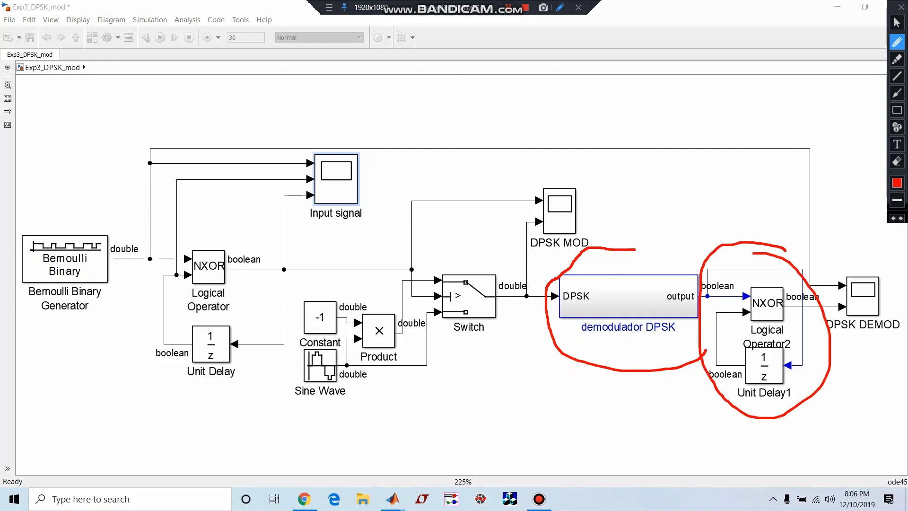
{"action": "left_click", "coordinate": [560, 7]}
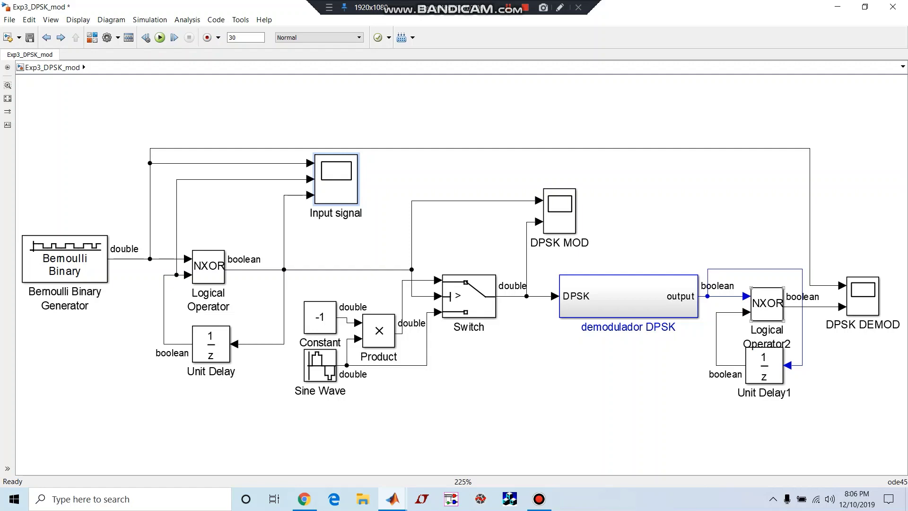
Compare TX DATA with RX DATA in the DPSK DEMOD scope, marking the edges of the first received pulse across both traces
{"action": "double_click", "coordinate": [862, 296]}
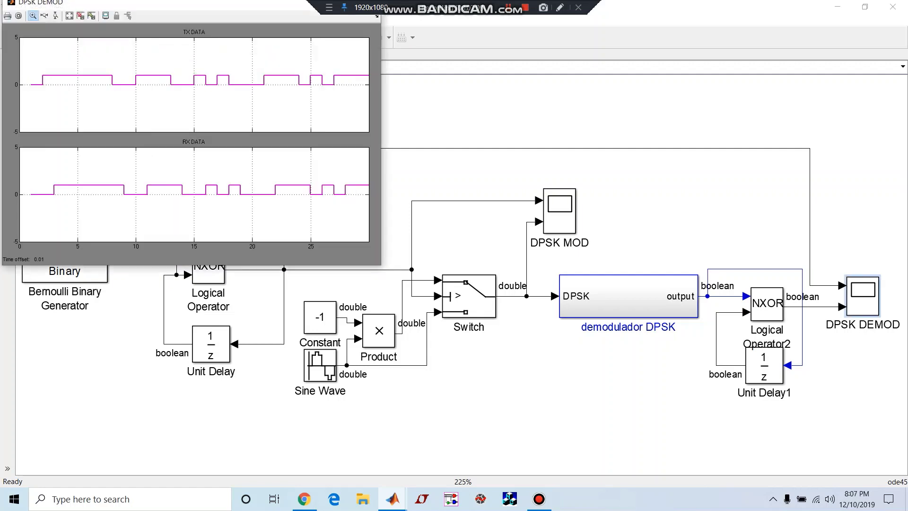
{"action": "left_click", "coordinate": [560, 8]}
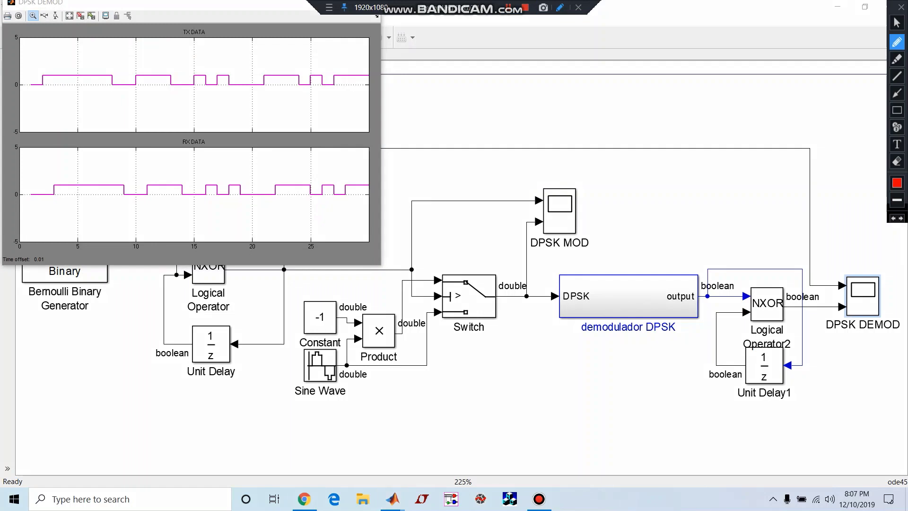
{"action": "left_click_drag", "start_coordinate": [52, 59], "coordinate": [49, 106]}
{"action": "left_click_drag", "start_coordinate": [52, 196], "coordinate": [112, 180]}
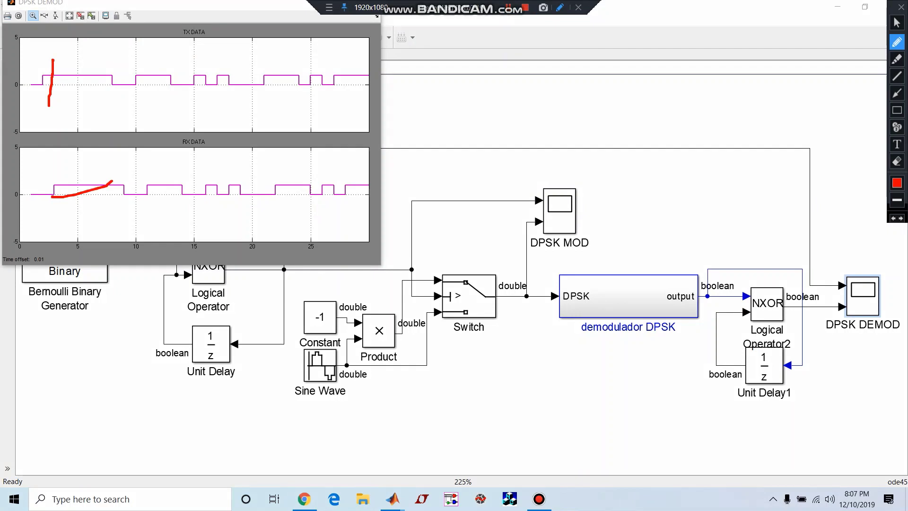
{"action": "left_click_drag", "start_coordinate": [55, 73], "coordinate": [53, 196]}
{"action": "left_click_drag", "start_coordinate": [126, 77], "coordinate": [124, 188]}
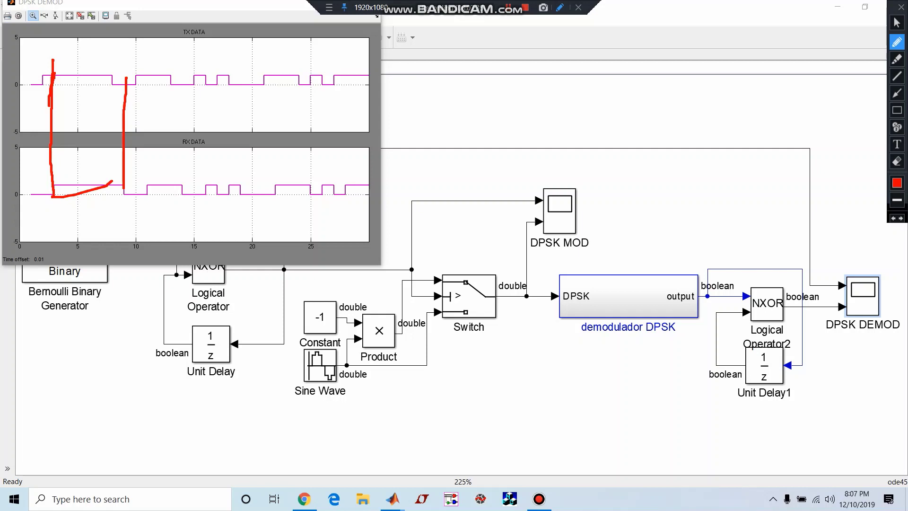
{"action": "key", "text": "Escape"}
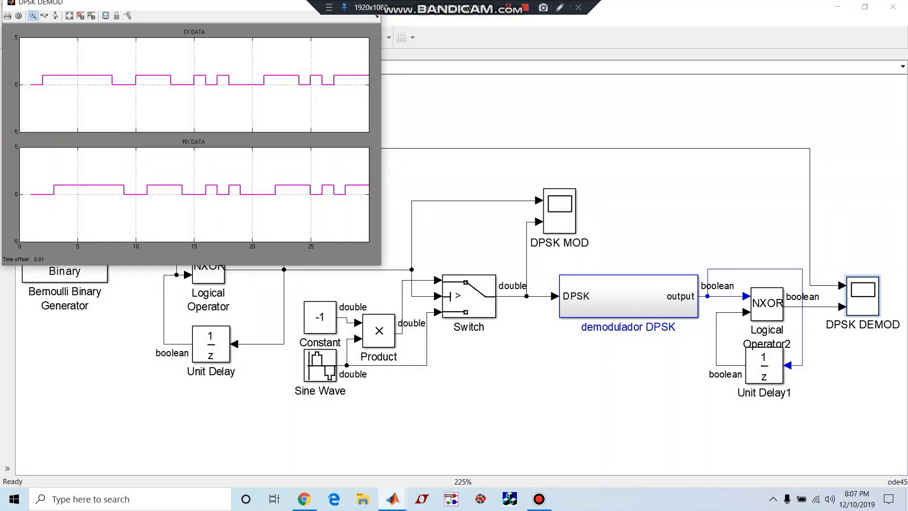